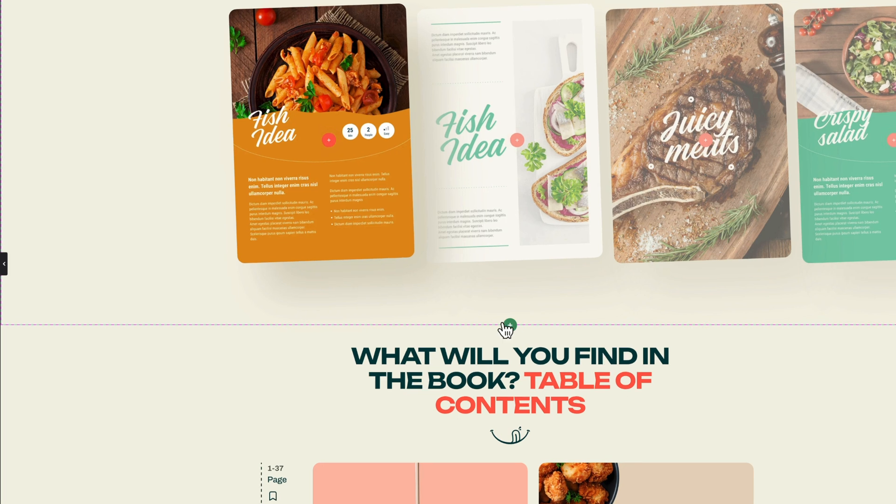
# Add a single-wrap section below the recipe slider and make it a query loop over the Slides post type.
pyautogui.click(510, 321)
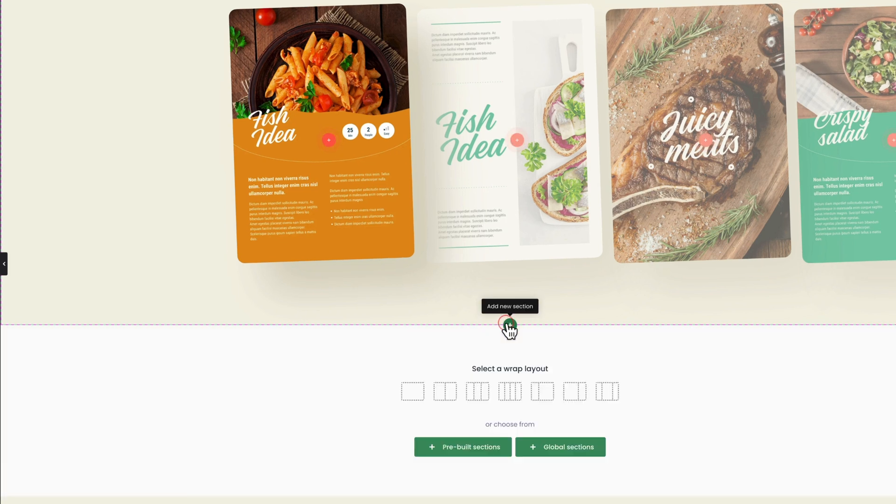
pyautogui.click(413, 392)
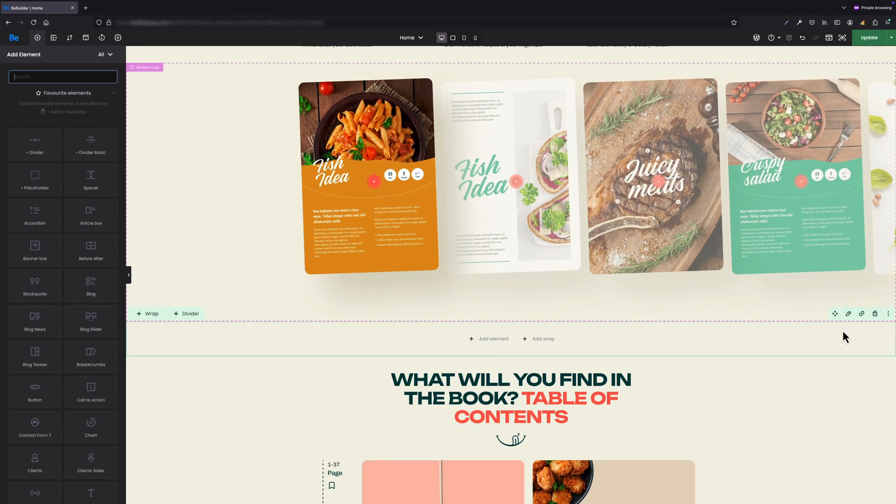
pyautogui.click(848, 315)
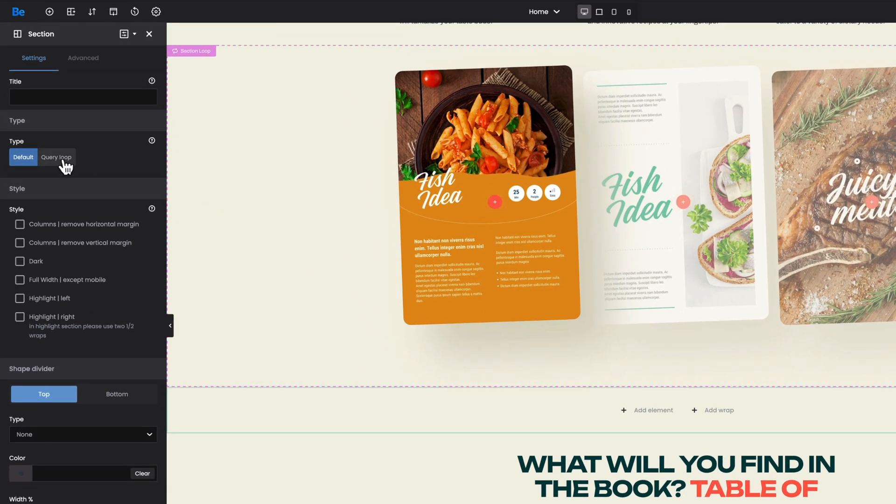
pyautogui.click(63, 160)
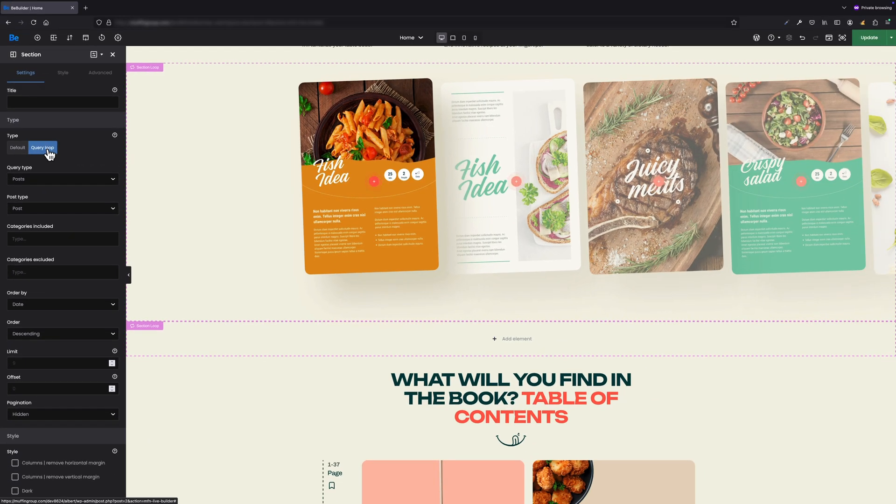
pyautogui.click(49, 209)
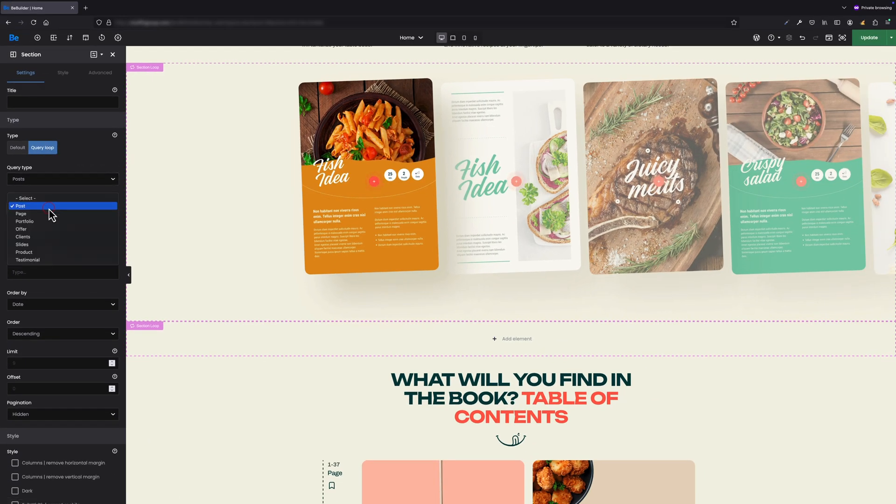
pyautogui.click(45, 243)
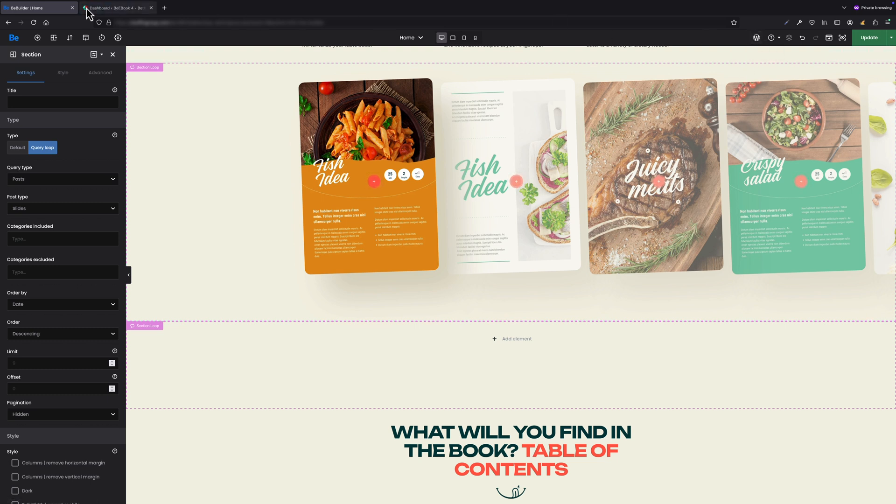
# Check the list of existing slides in the WordPress dashboard, and return to the page builder.
pyautogui.click(87, 11)
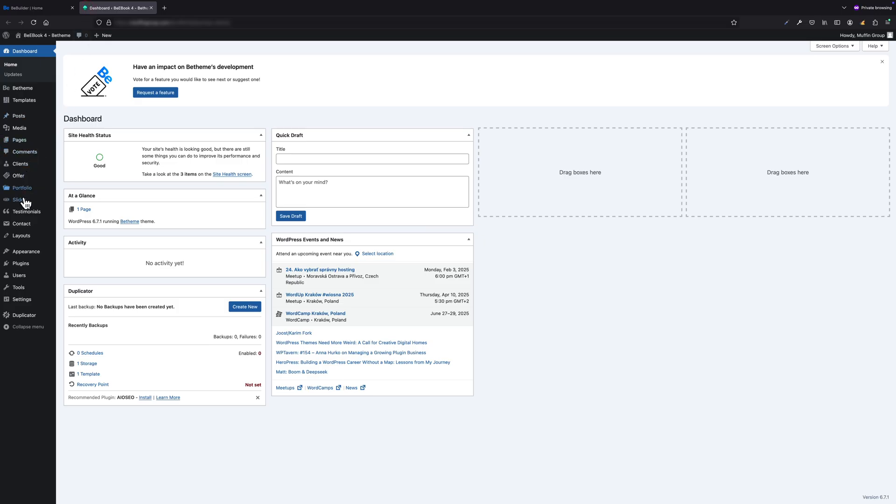
pyautogui.moveTo(26, 209)
pyautogui.click(77, 203)
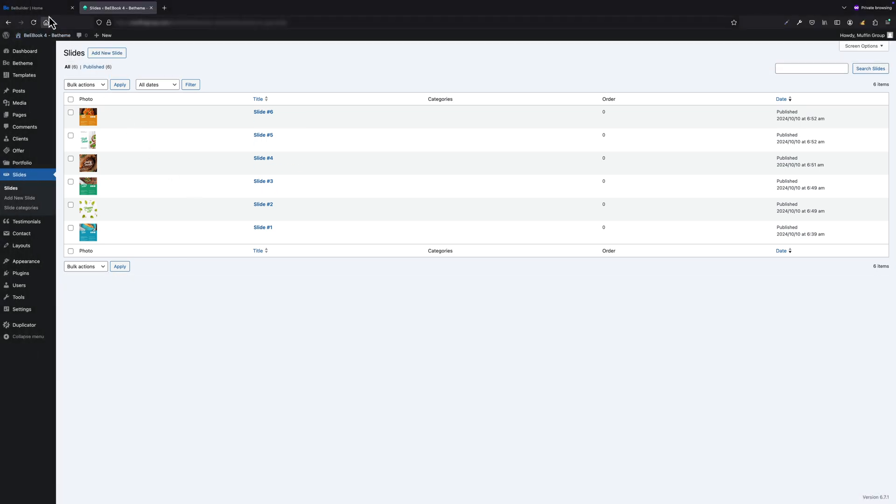
pyautogui.click(44, 8)
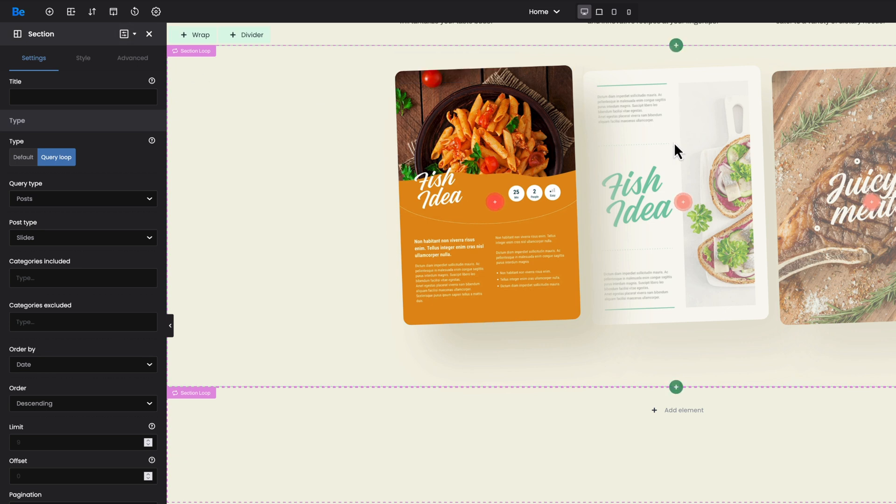
# Display the section loop as a slider with 3 columns.
pyautogui.click(85, 58)
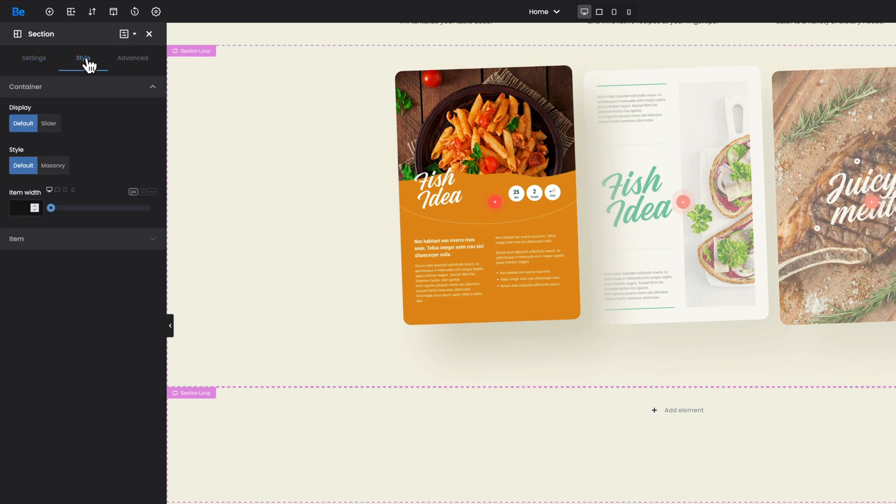
pyautogui.click(49, 124)
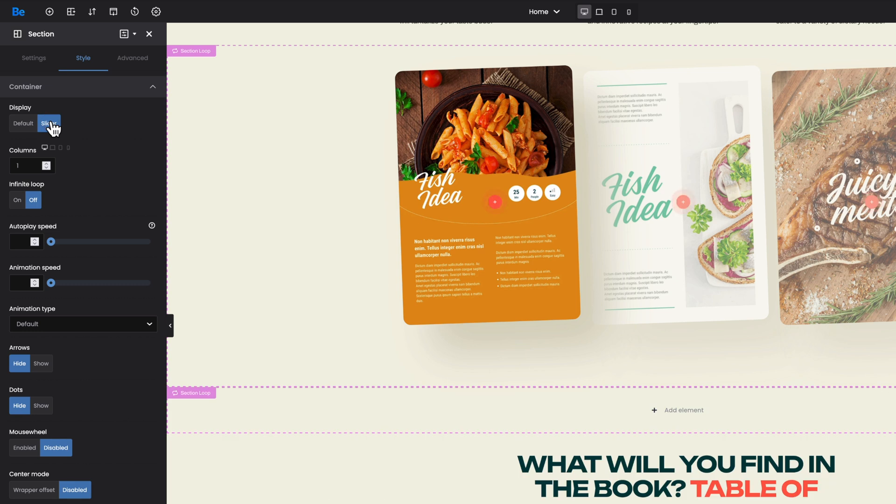
pyautogui.click(24, 165)
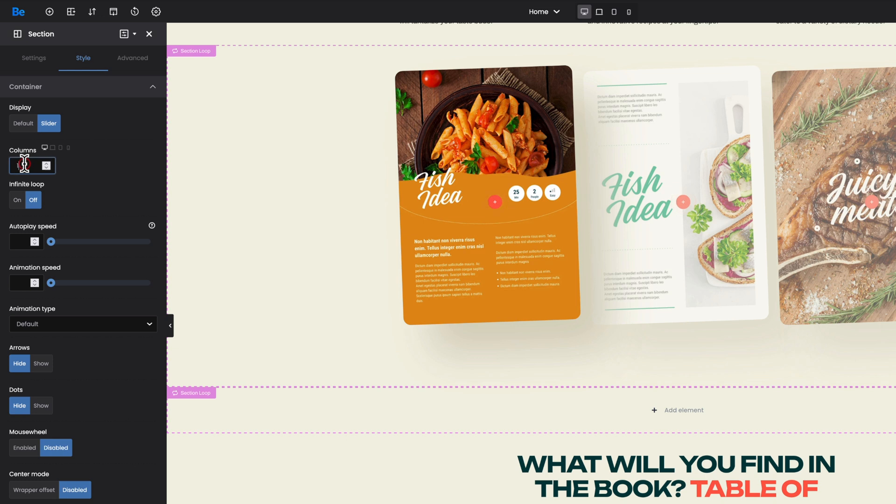
pyautogui.write('3')
pyautogui.click(67, 164)
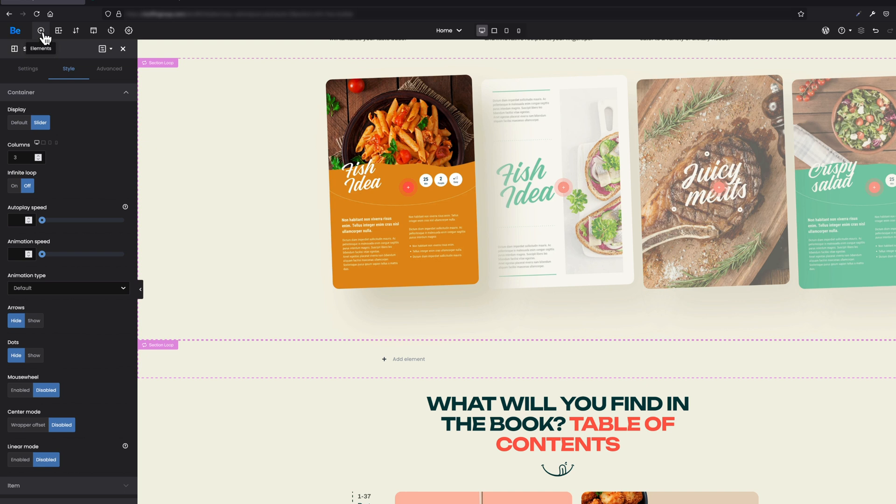
# Add a Hotspot element to the loop section and use the dynamic Slide Image {featured_image} as its image.
pyautogui.click(37, 38)
pyautogui.write('h')
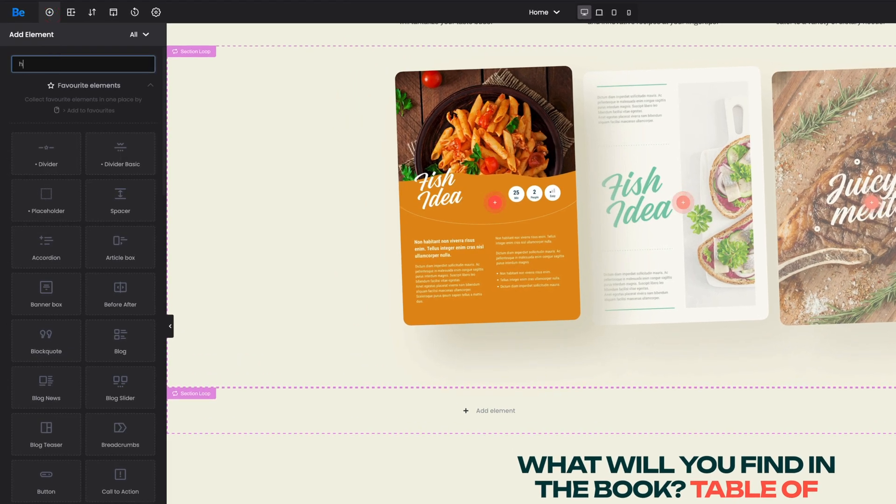
pyautogui.write('ots')
pyautogui.moveTo(50, 151); pyautogui.dragTo(491, 415)
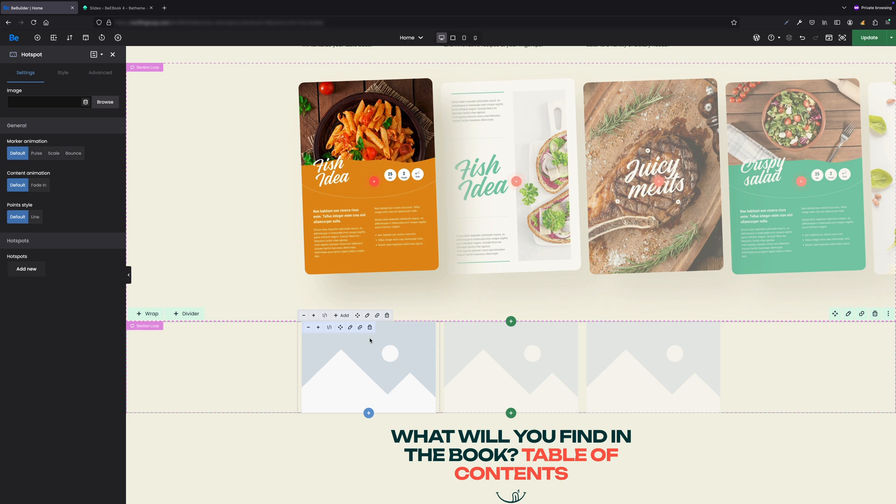
pyautogui.click(85, 102)
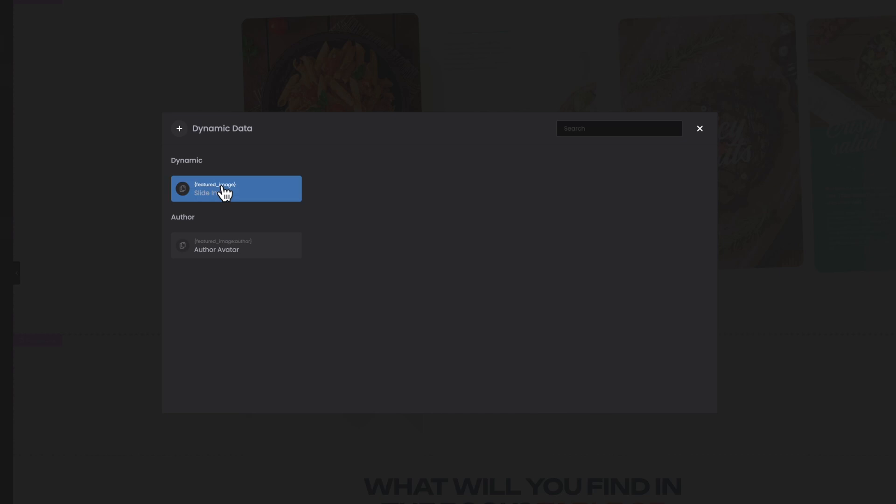
pyautogui.click(224, 191)
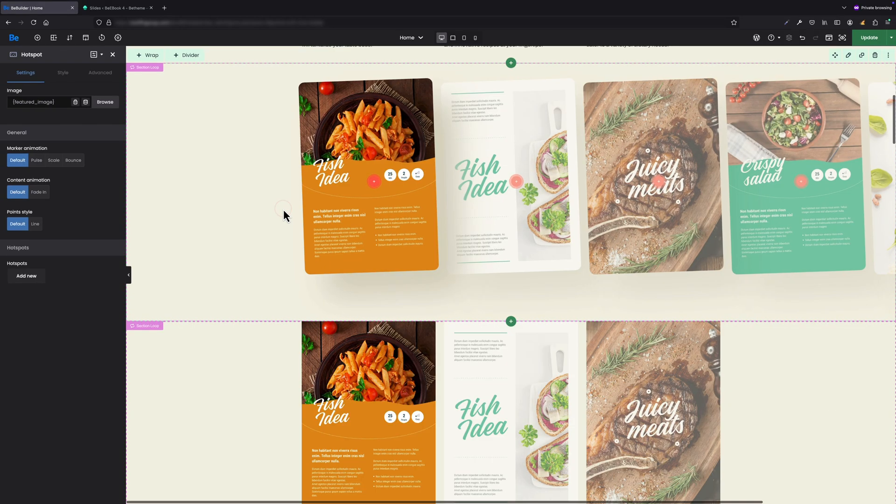
# Set the new section slider's center mode to Wrapper offset.
pyautogui.scroll(-2, 283, 209)
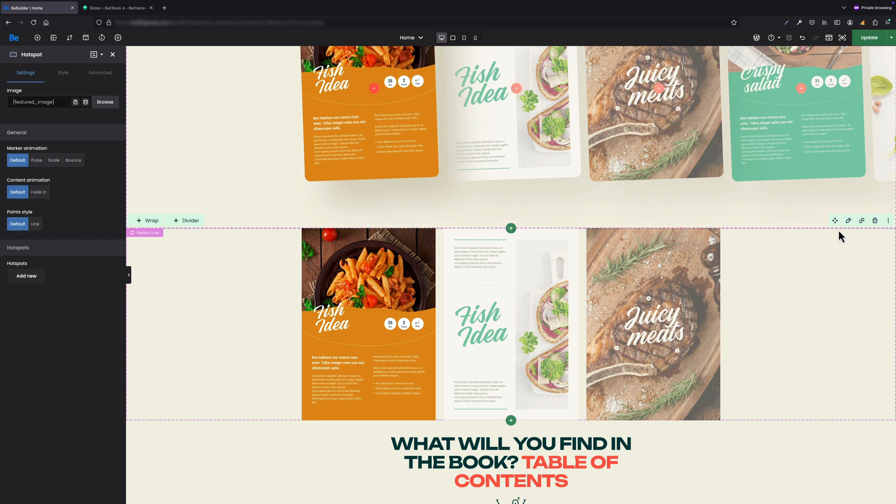
pyautogui.click(847, 221)
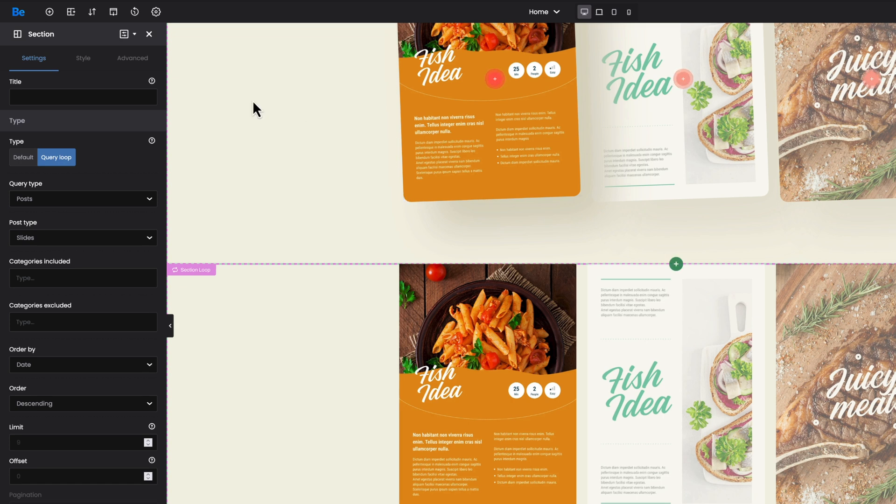
pyautogui.click(84, 59)
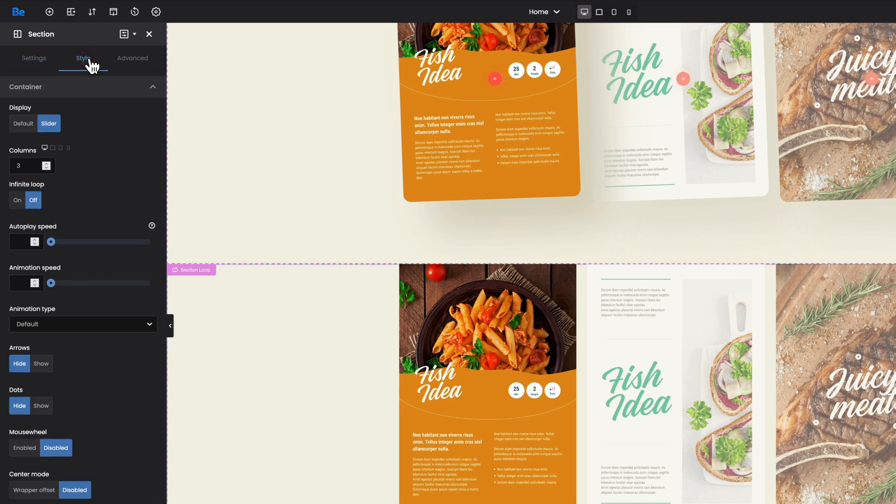
pyautogui.scroll(-1, 101, 175)
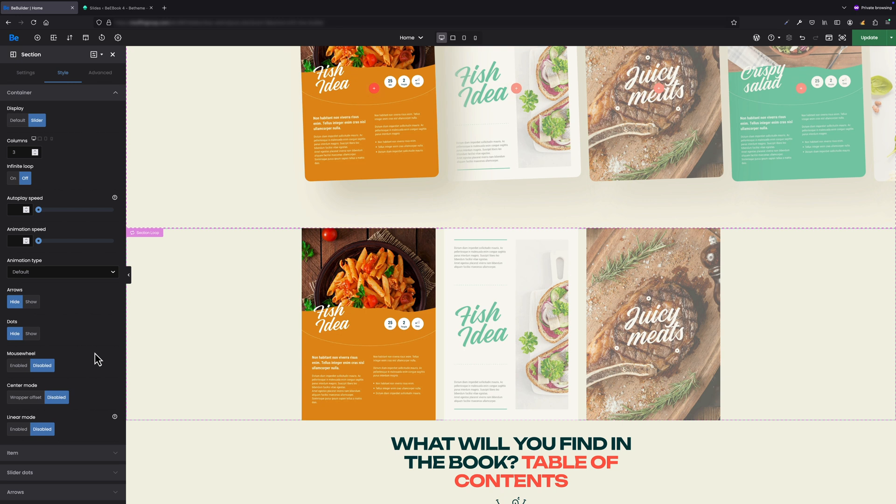
pyautogui.click(27, 397)
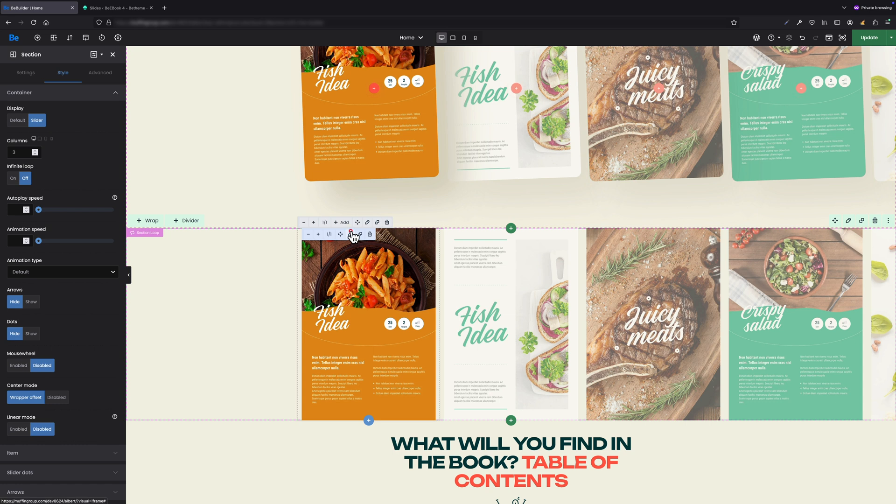
# Add an icon-type point to the Hotspot element, positioned at 50 from the top and 50 from the left.
pyautogui.click(350, 234)
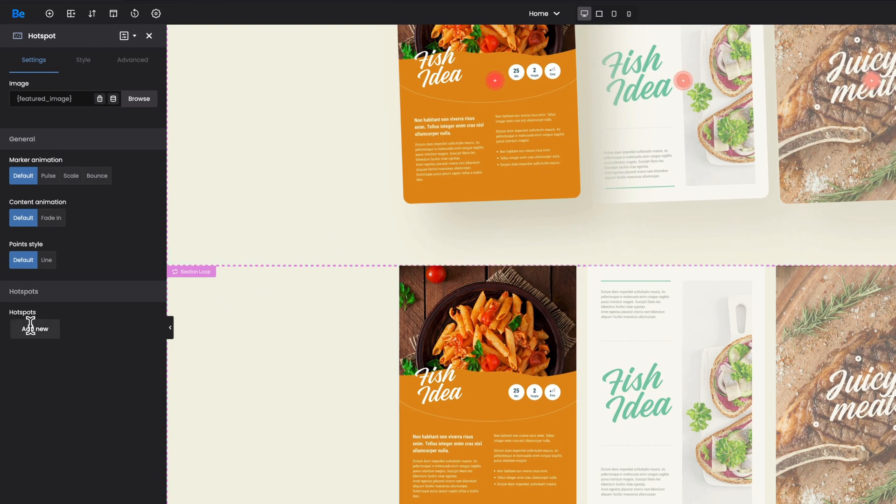
pyautogui.click(24, 276)
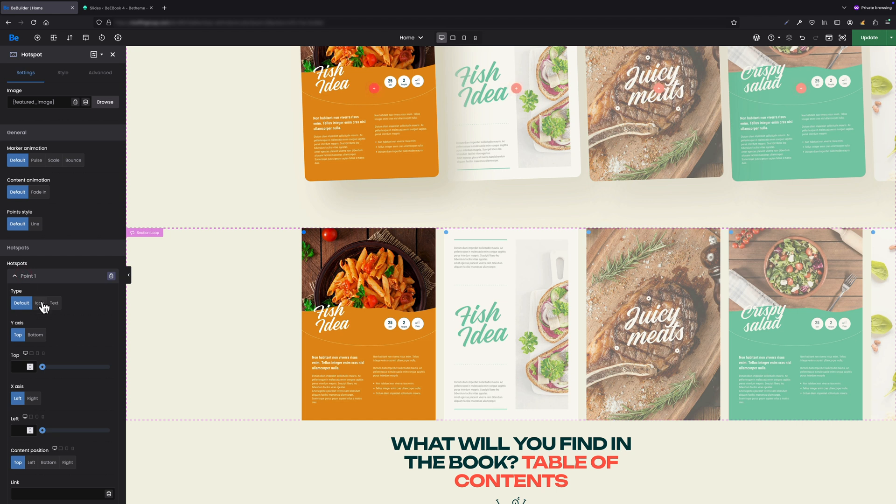
pyautogui.click(39, 303)
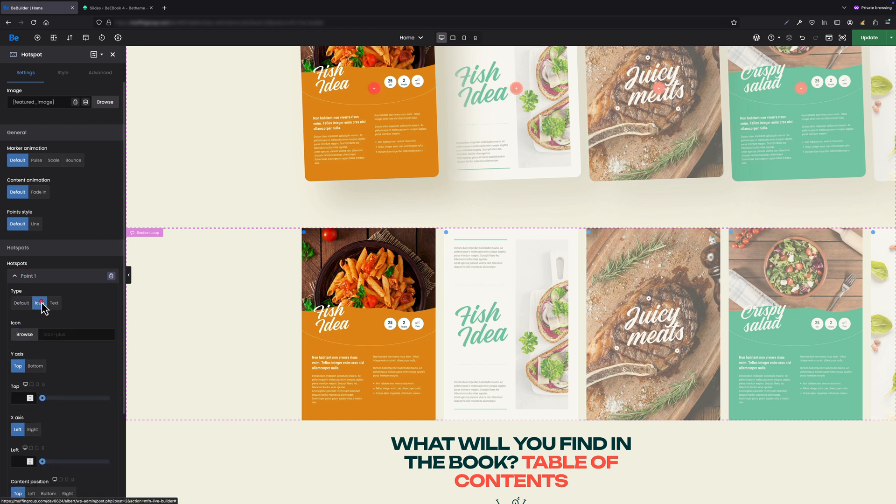
pyautogui.click(15, 397)
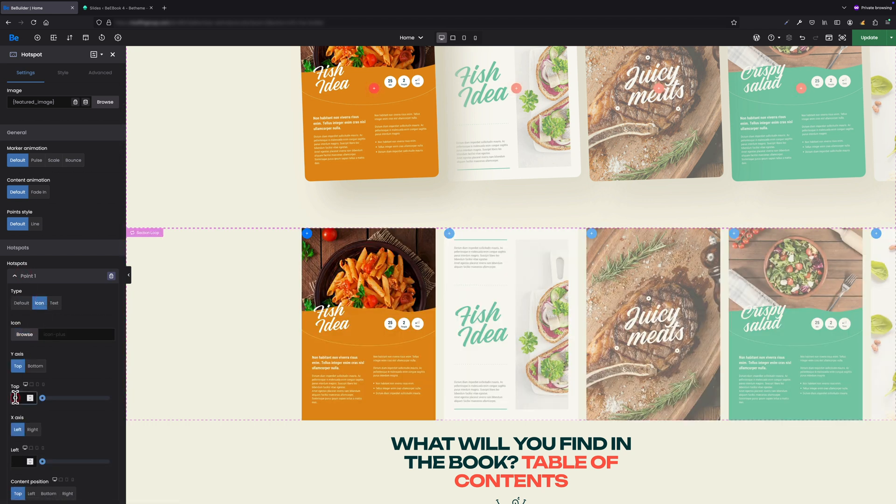
pyautogui.click(16, 461)
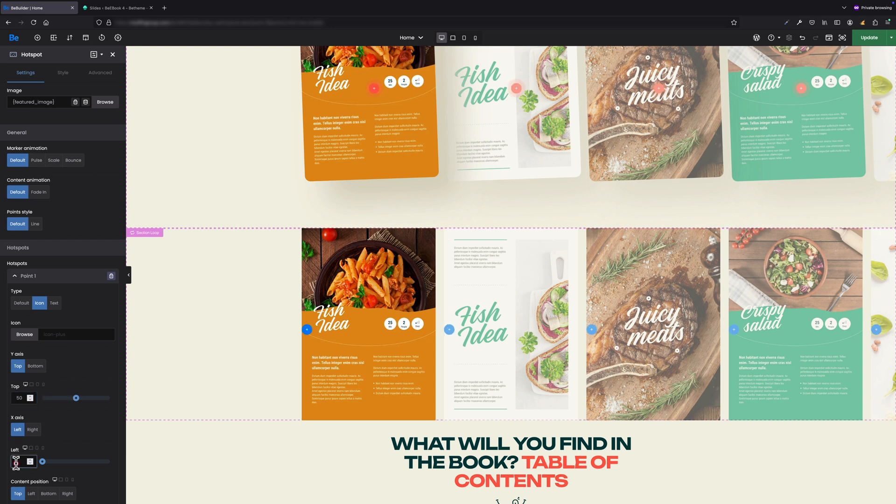
pyautogui.click(101, 446)
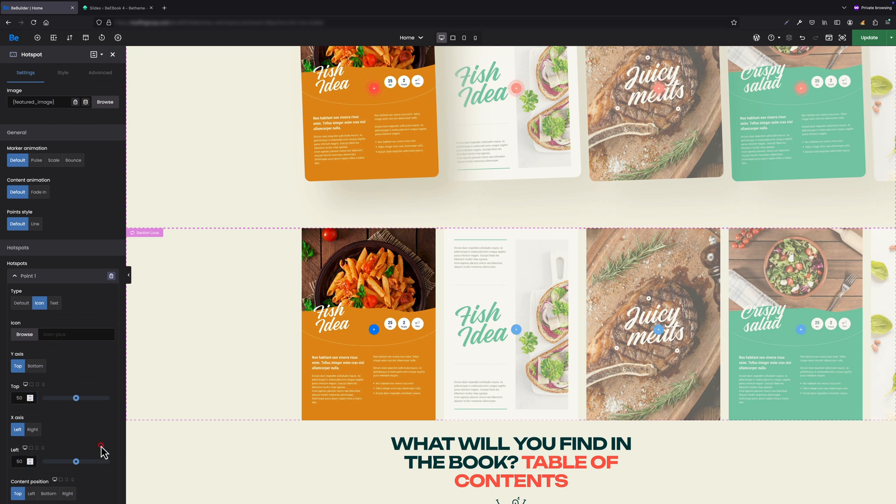
# Fill the hotspot point's content with the dynamic Slide Meta Description.
pyautogui.scroll(-4, 104, 452)
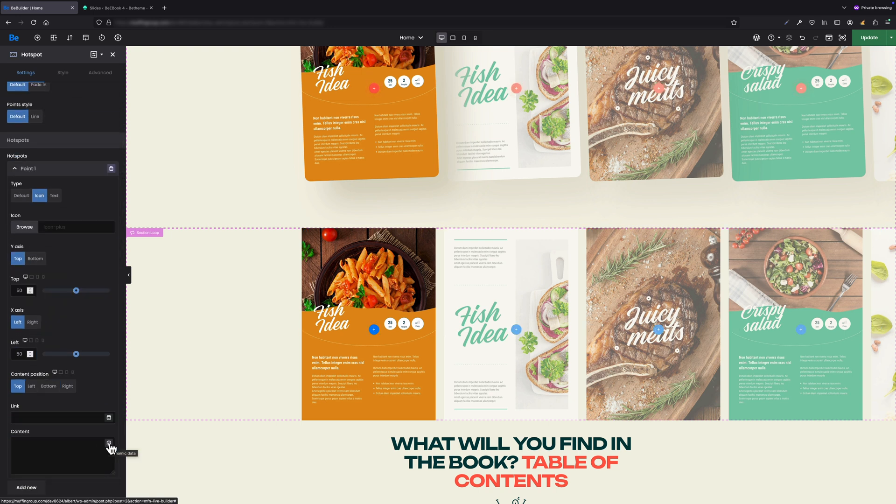
pyautogui.click(108, 442)
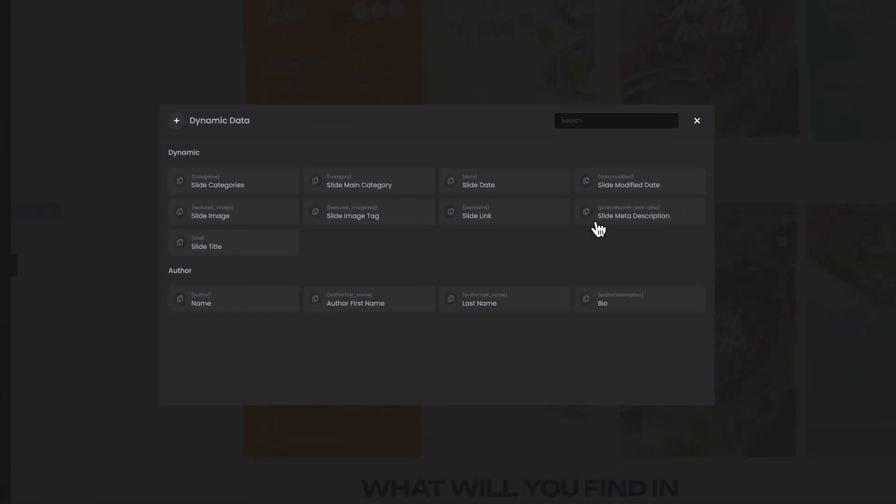
pyautogui.click(600, 224)
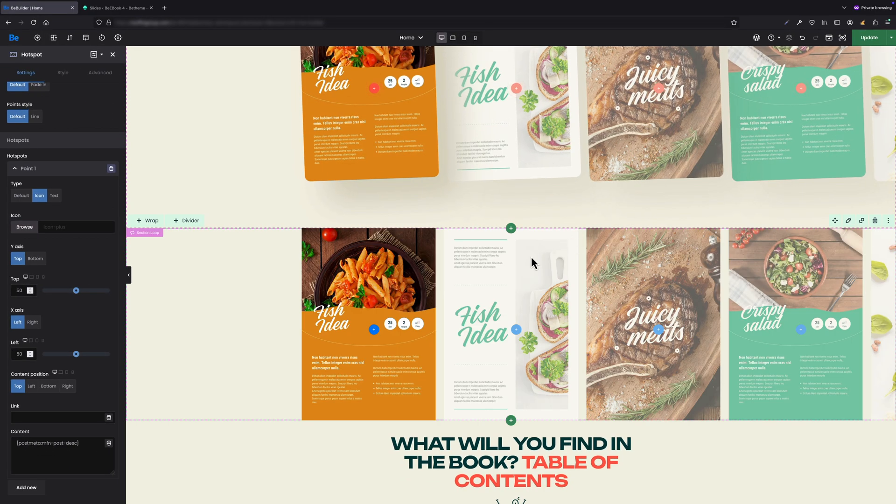
pyautogui.click(76, 418)
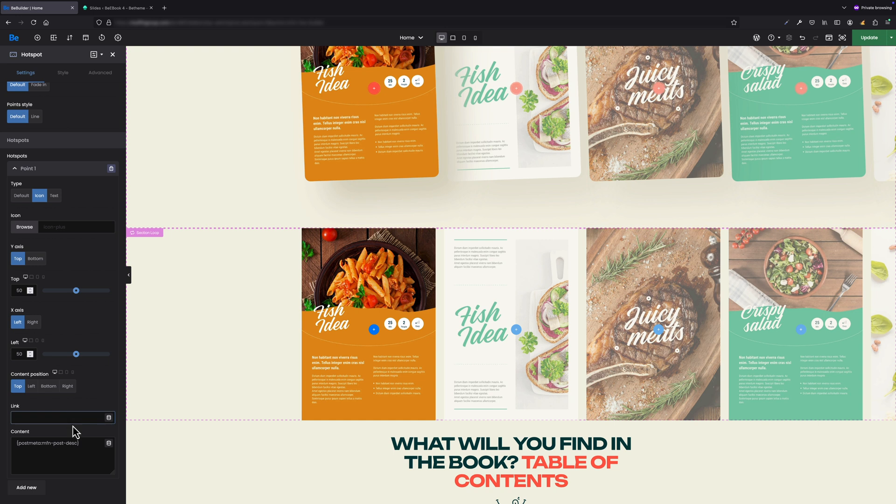
# Set the hotspot's marker animation to Pulse and open the element's style settings.
pyautogui.scroll(4, 93, 138)
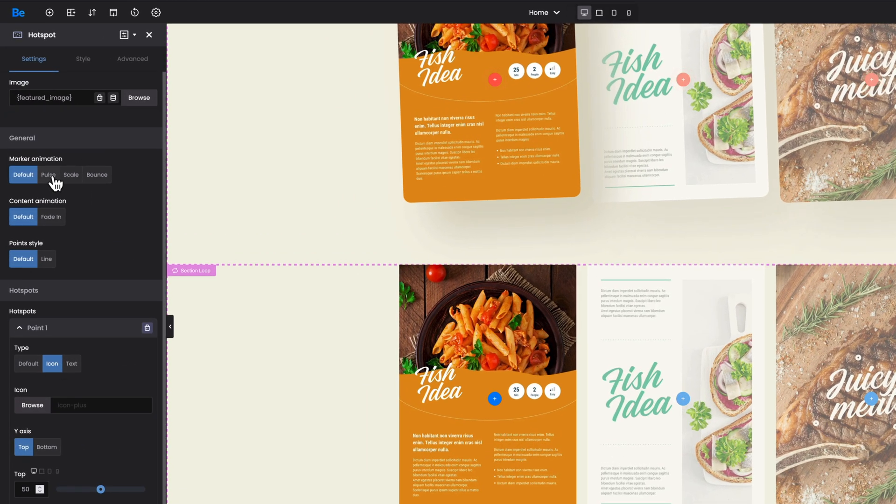
pyautogui.click(54, 180)
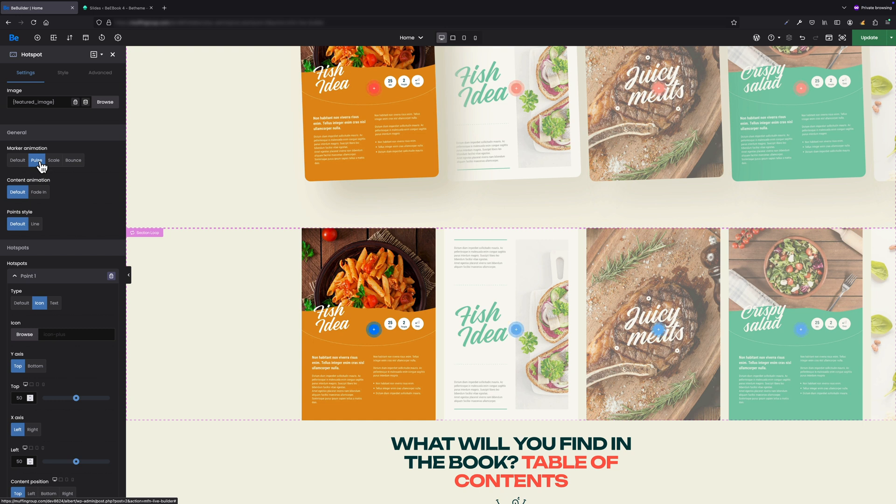
pyautogui.click(63, 73)
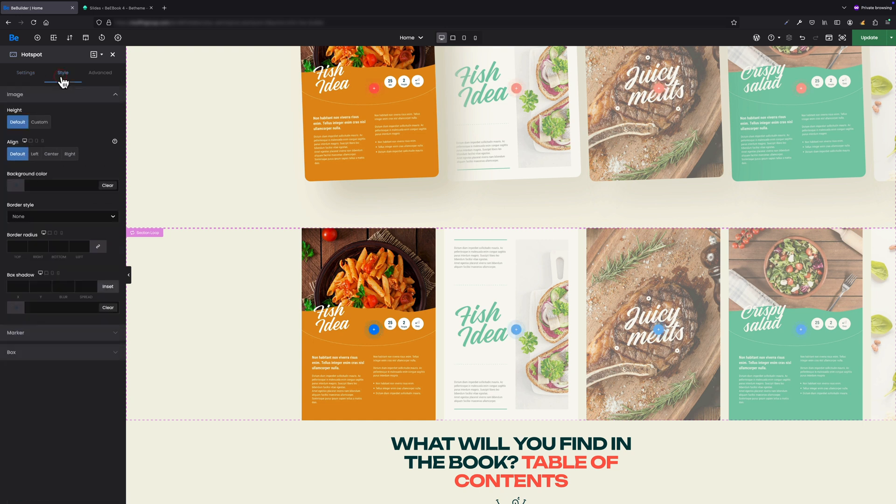
# Give the Hotspot image a 16px radius on all corners and a box shadow of 64px, 64px, 80px, 0px in color #DBD8C7.
pyautogui.write('16')
pyautogui.click(98, 246)
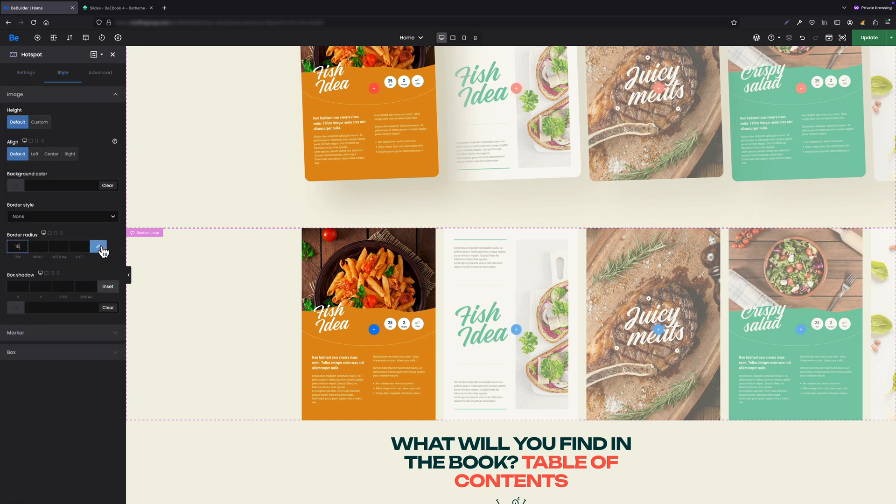
pyautogui.click(12, 286)
pyautogui.write('5')
pyautogui.press('Tab')
pyautogui.write('64')
pyautogui.press('Tab')
pyautogui.write('80')
pyautogui.press('Tab')
pyautogui.write('0')
pyautogui.click(73, 307)
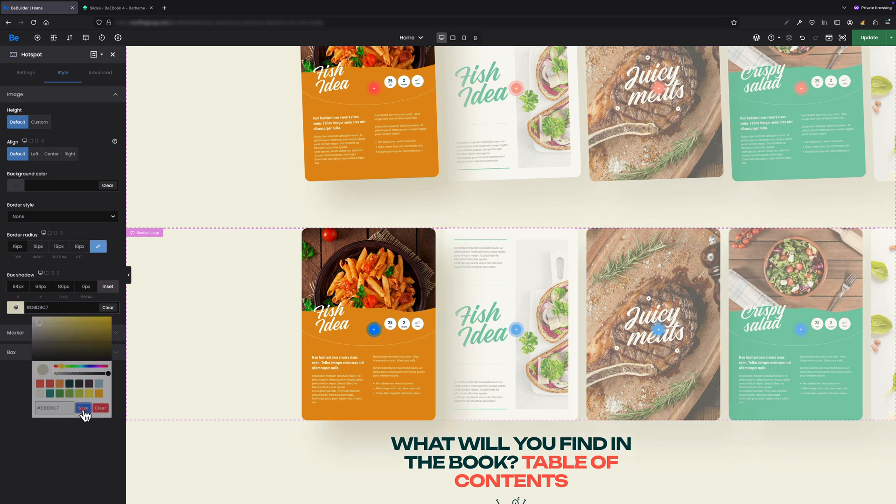
pyautogui.click(83, 408)
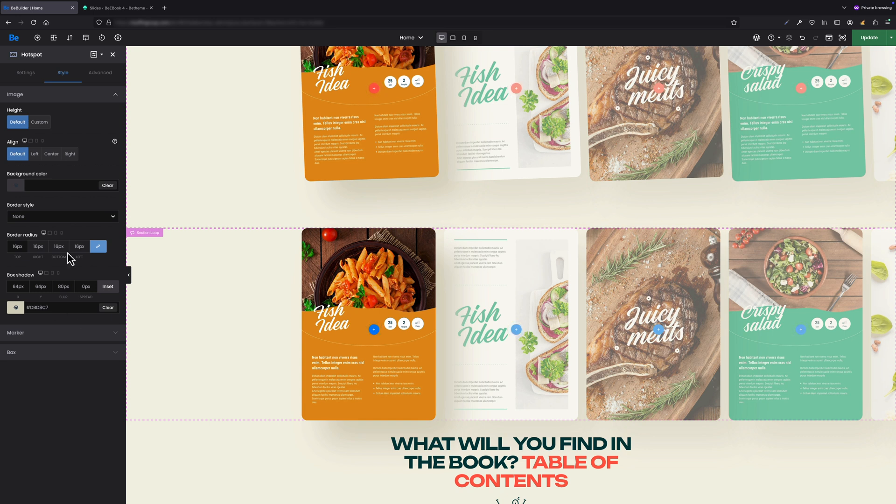
# Transform the Hotspot element in its normal state with a rotation of -2 and an X and Y scale of 1.
pyautogui.click(101, 74)
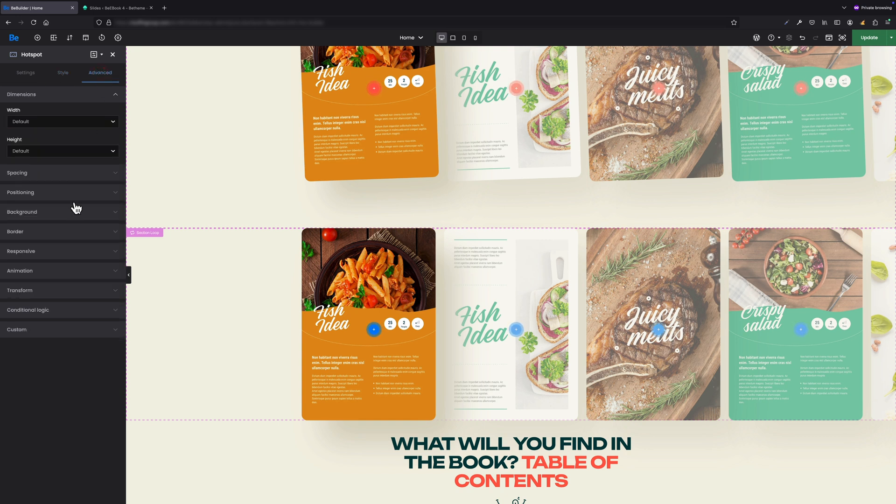
pyautogui.click(65, 288)
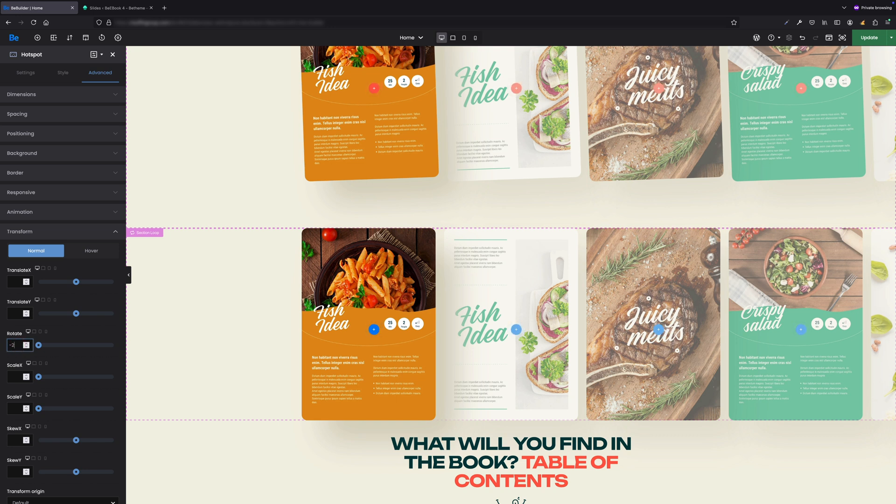
pyautogui.click(13, 377)
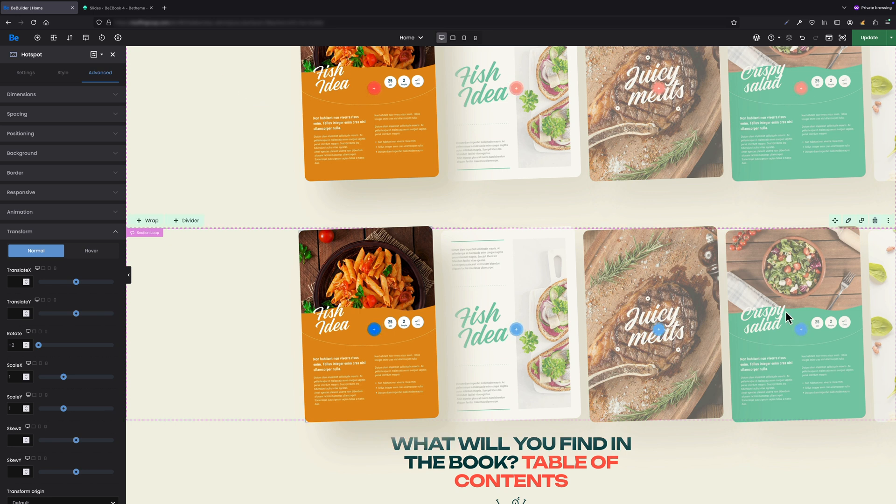
# Set the new slider section's padding to 50px at the top and 140px at the bottom.
pyautogui.click(848, 220)
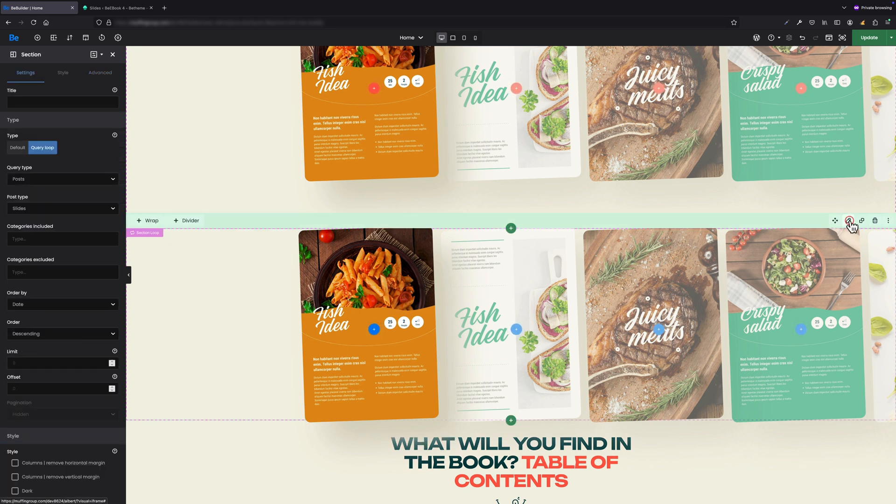
pyautogui.click(100, 73)
pyautogui.click(64, 173)
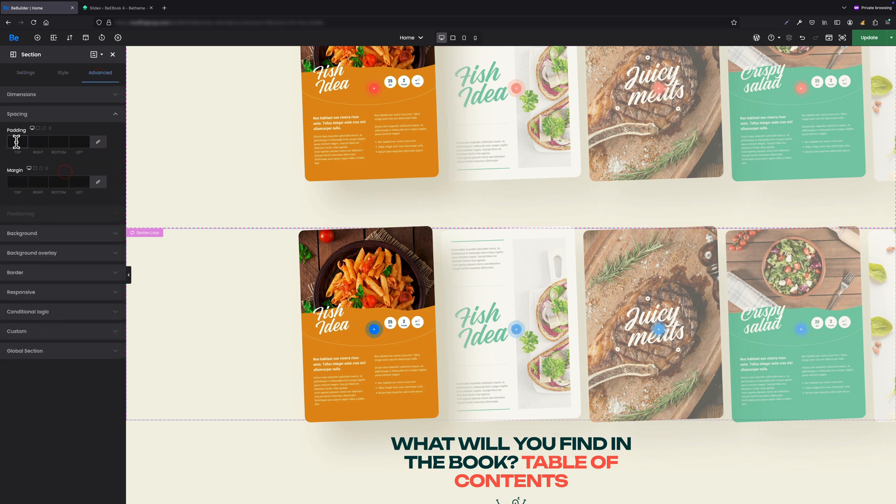
pyautogui.write('50')
pyautogui.click(62, 141)
pyautogui.write('140')
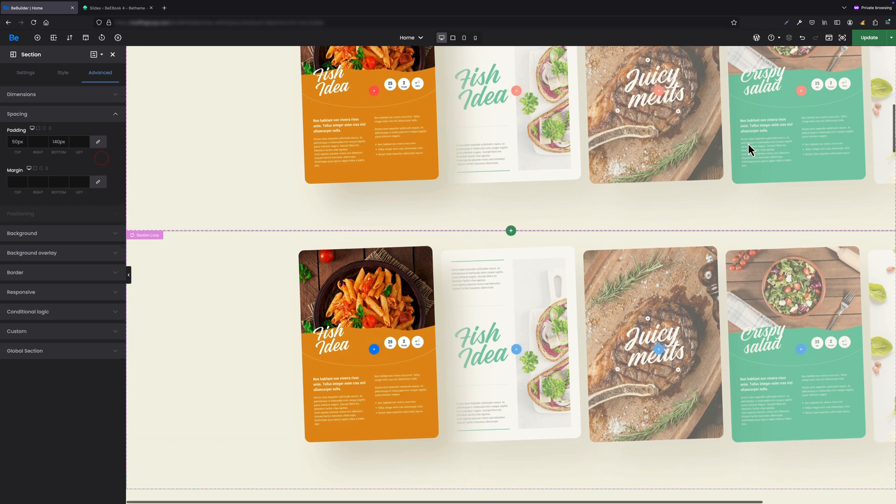
# Hide the original recipe slider section above the new one and update the page.
pyautogui.scroll(3, 749, 143)
pyautogui.click(888, 69)
pyautogui.click(871, 95)
pyautogui.scroll(-3, 780, 173)
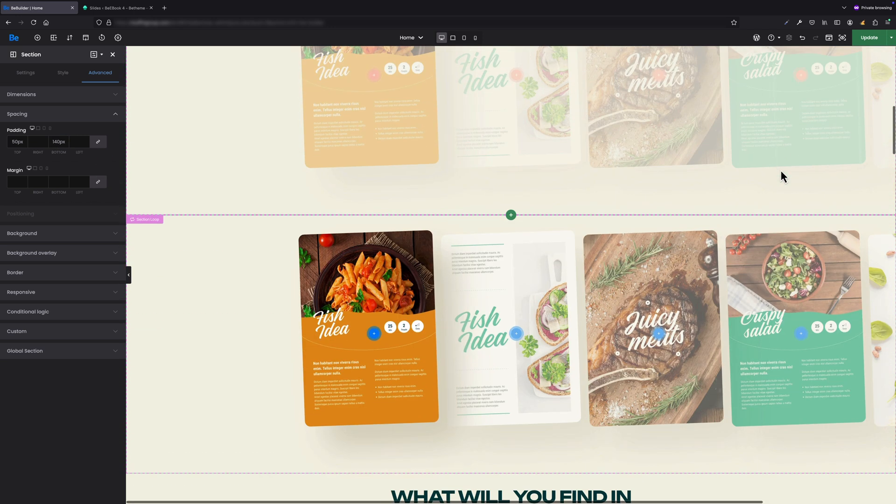
pyautogui.click(867, 39)
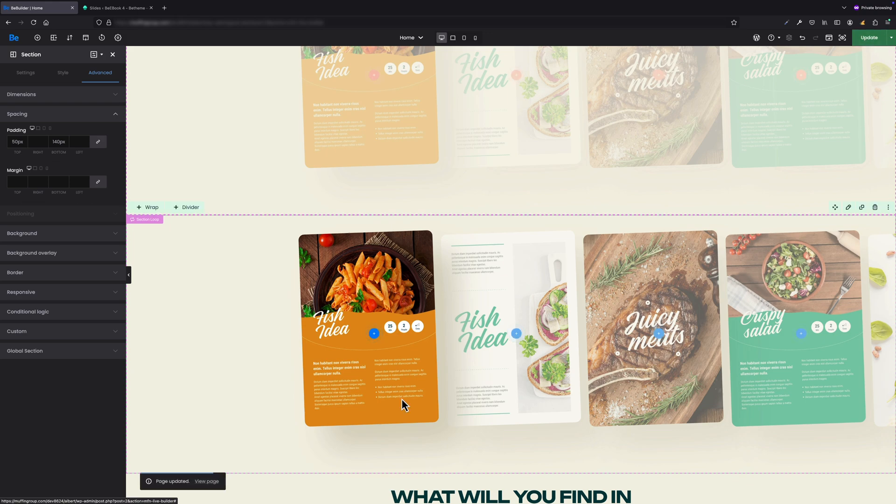
# View the updated page, slide the recipe slider to its end and back, and check the hotspot pop-ups on several slides.
pyautogui.click(218, 481)
pyautogui.scroll(-10, 258, 404)
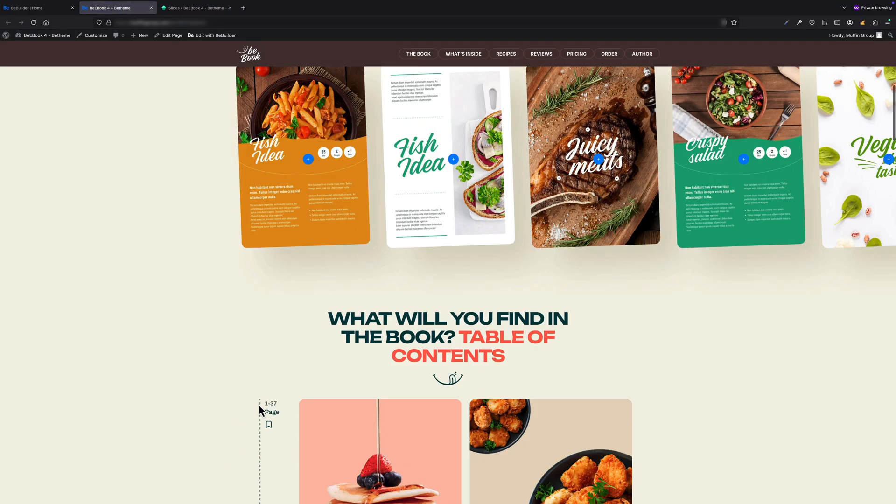
pyautogui.scroll(3, 258, 403)
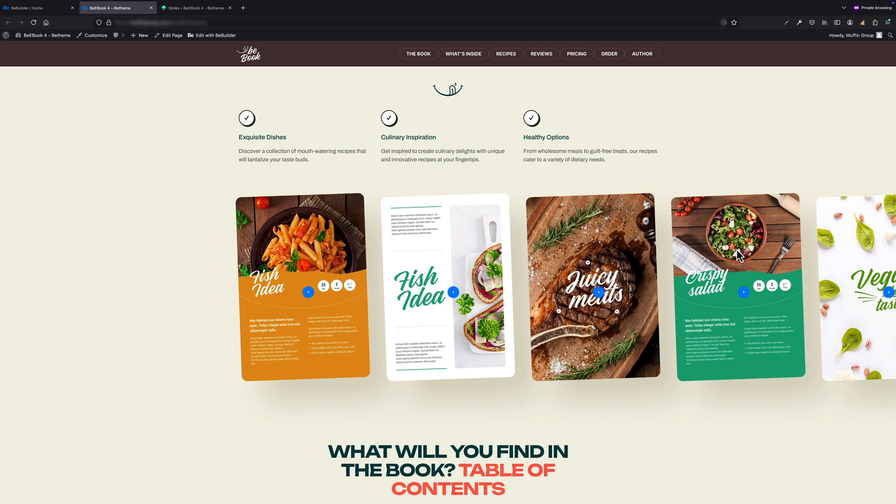
pyautogui.moveTo(736, 249); pyautogui.dragTo(220, 261)
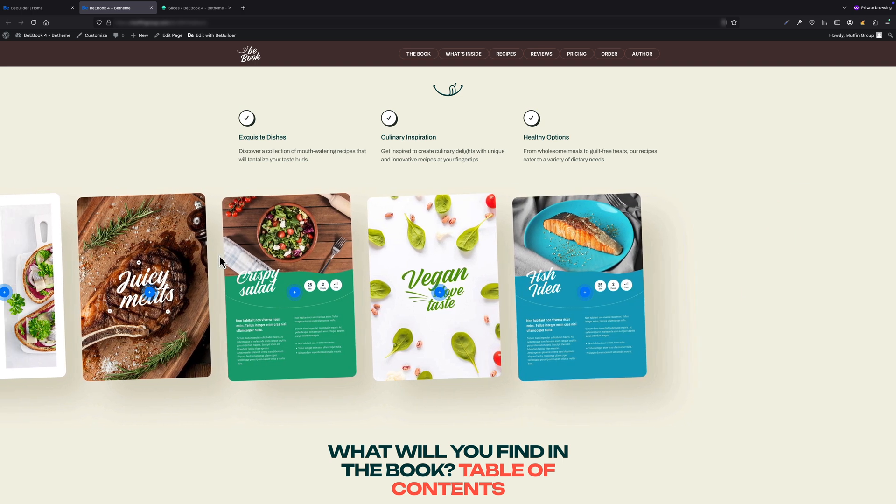
pyautogui.moveTo(133, 250); pyautogui.dragTo(622, 255)
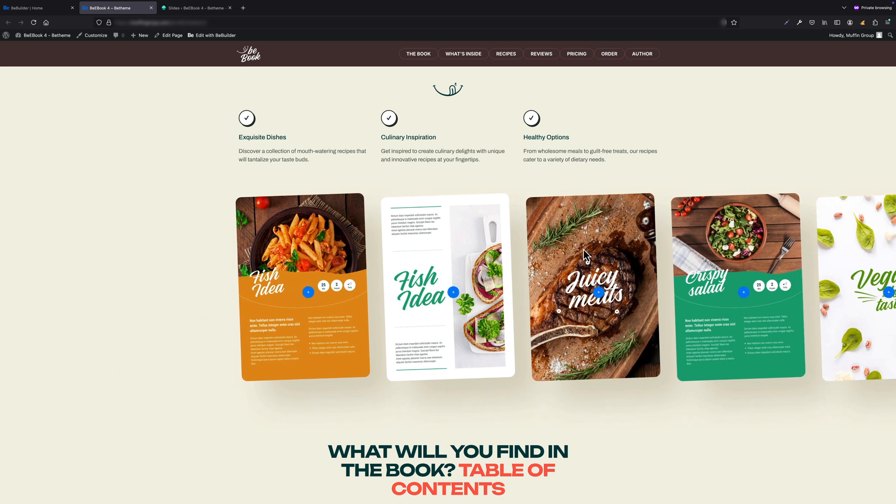
pyautogui.moveTo(304, 291)
pyautogui.moveTo(604, 298)
pyautogui.moveTo(744, 294)
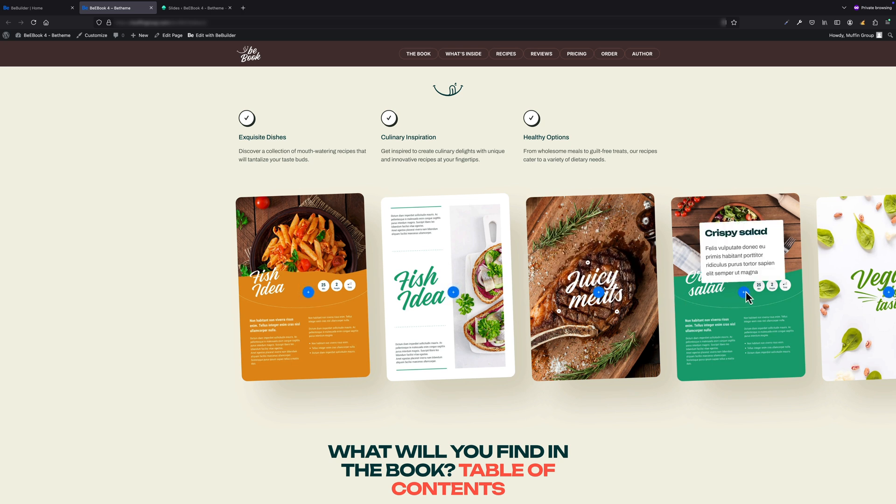